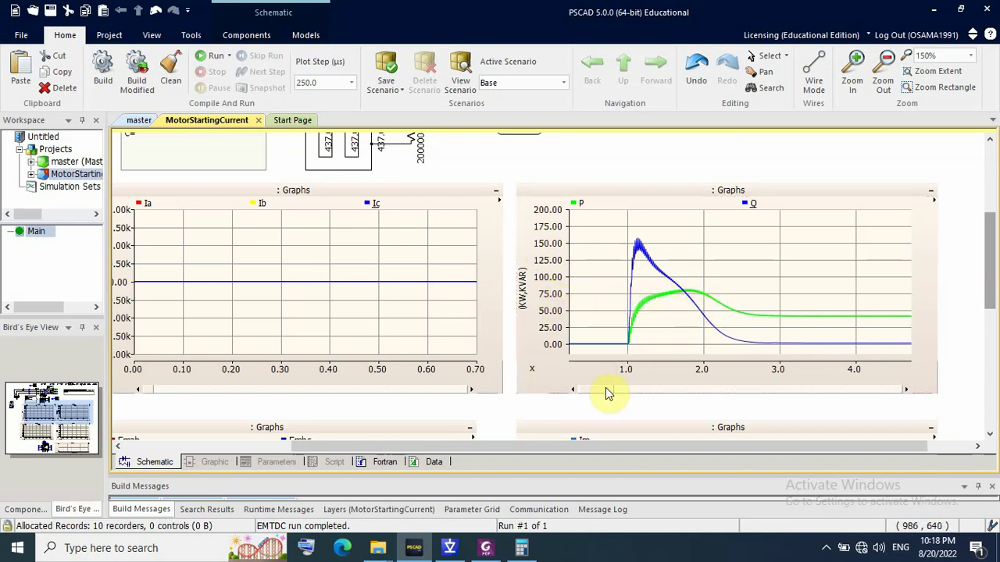
Pan the P and Q graph to start at 1.0 s, then scroll back up to the motor circuit
drag(602, 390, 608, 392)
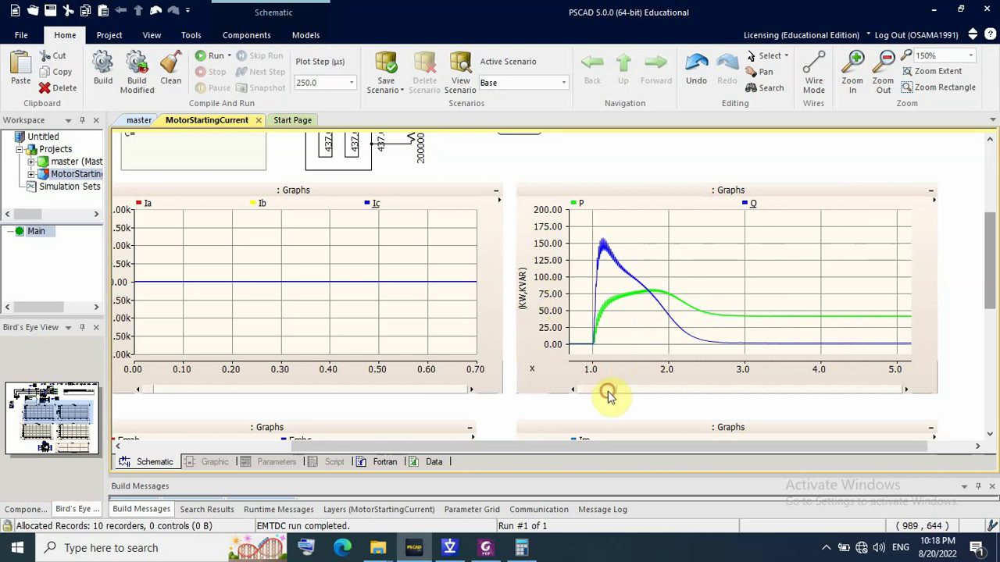
click(751, 322)
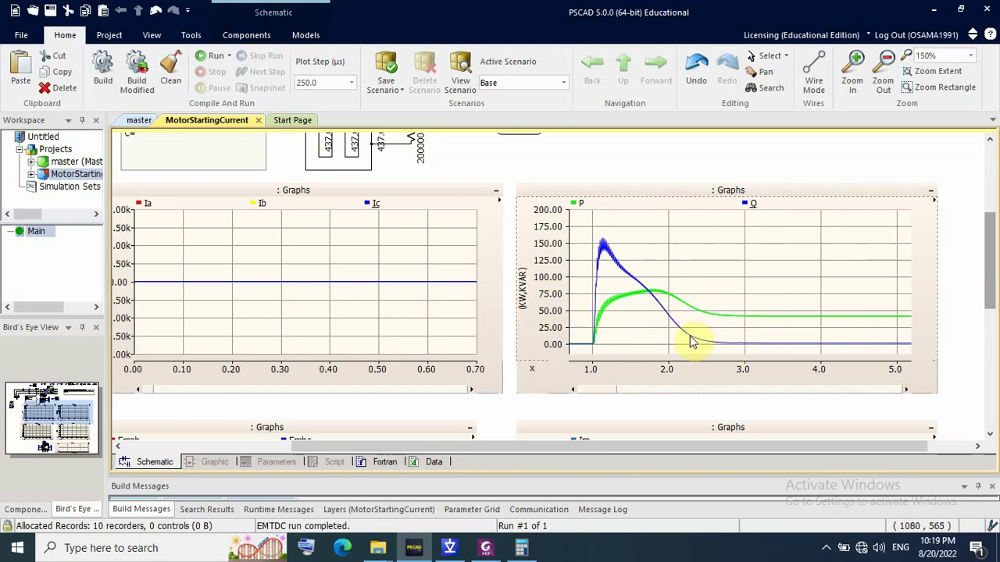
scroll(517, 328, up, 3)
scroll(506, 324, up, 1)
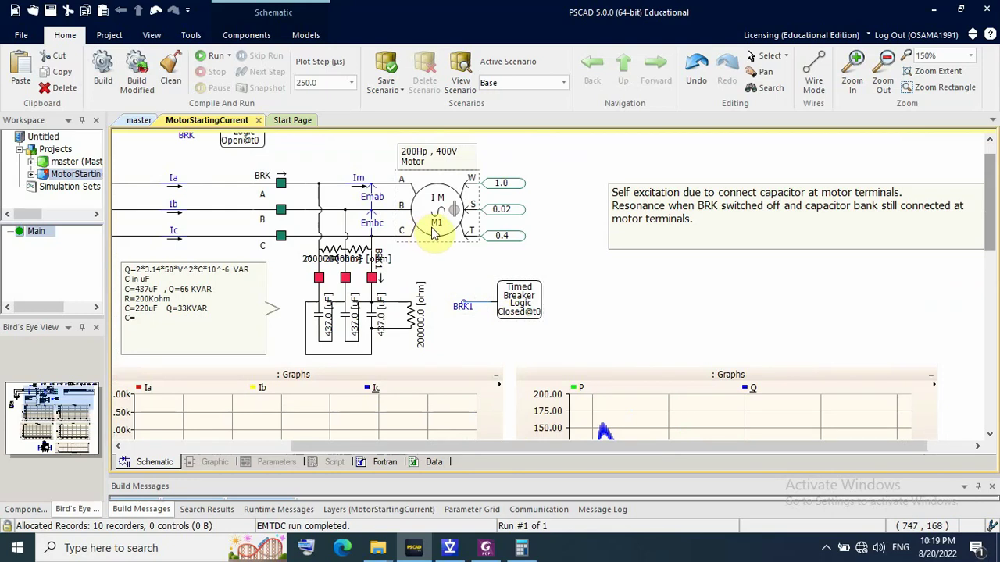
Pan the Emab/Embc voltage graph to the 19.70–20.40 s window where the amplitude starts rising
scroll(484, 339, down, 6)
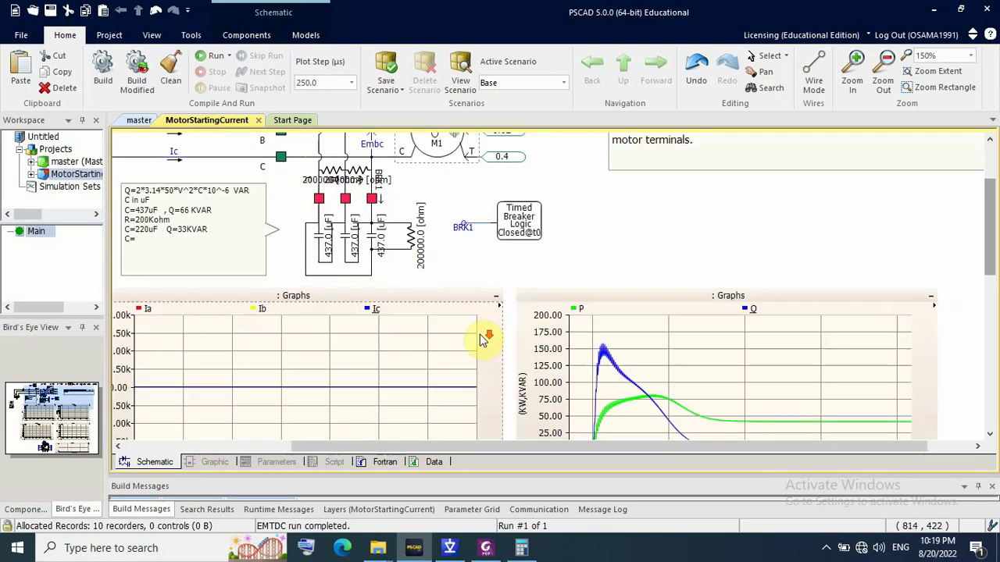
scroll(493, 358, down, 4)
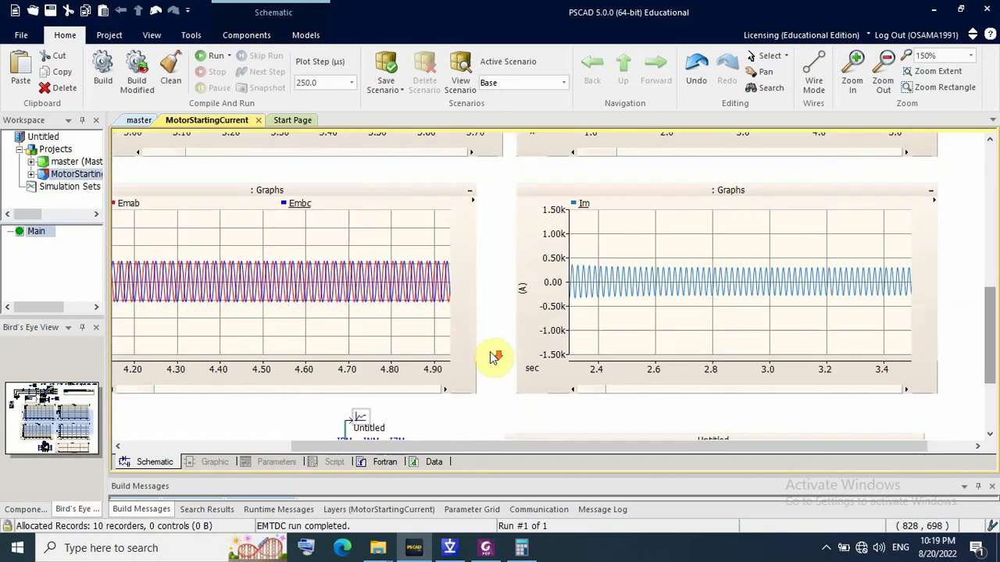
scroll(494, 365, up, 5)
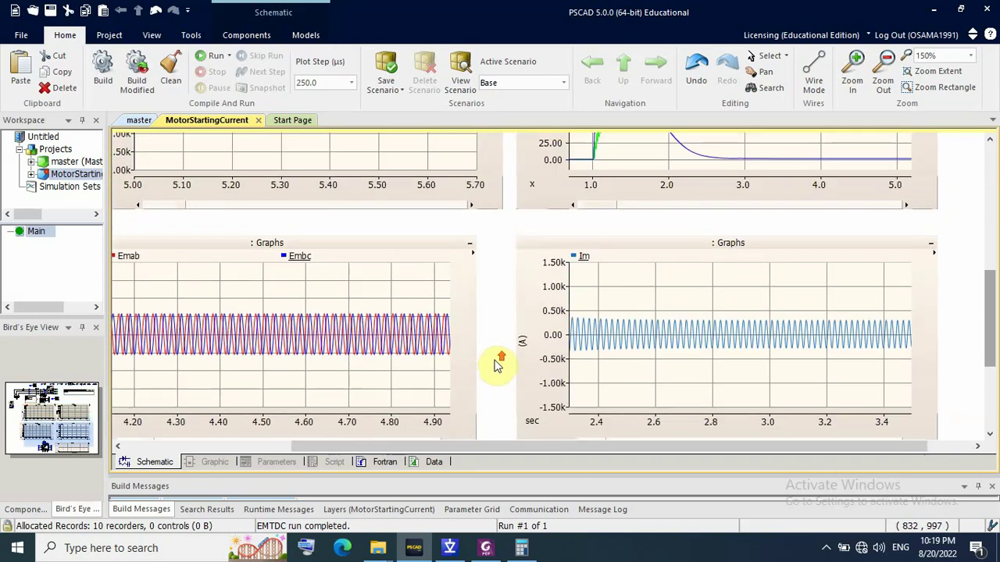
scroll(498, 364, up, 5)
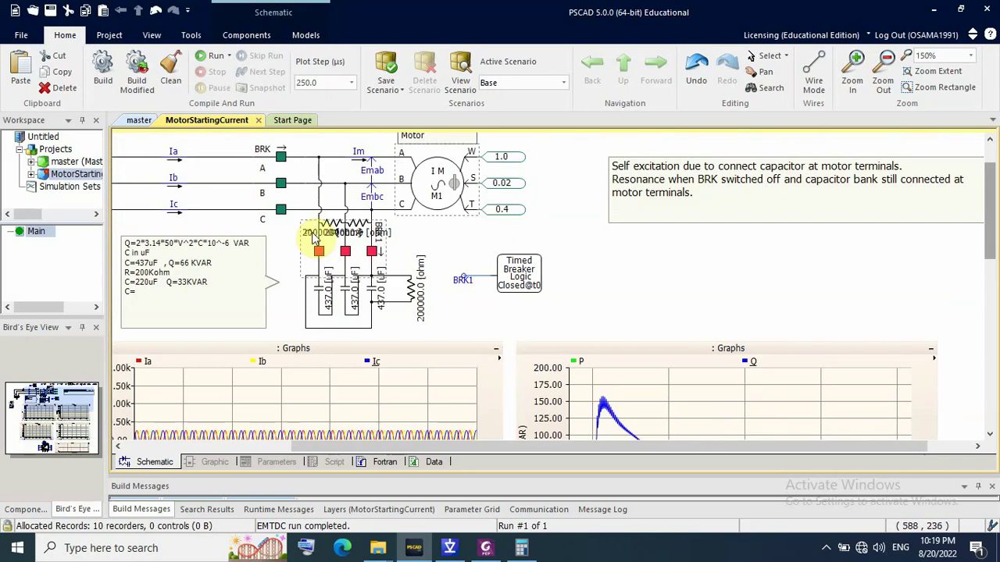
scroll(484, 367, down, 5)
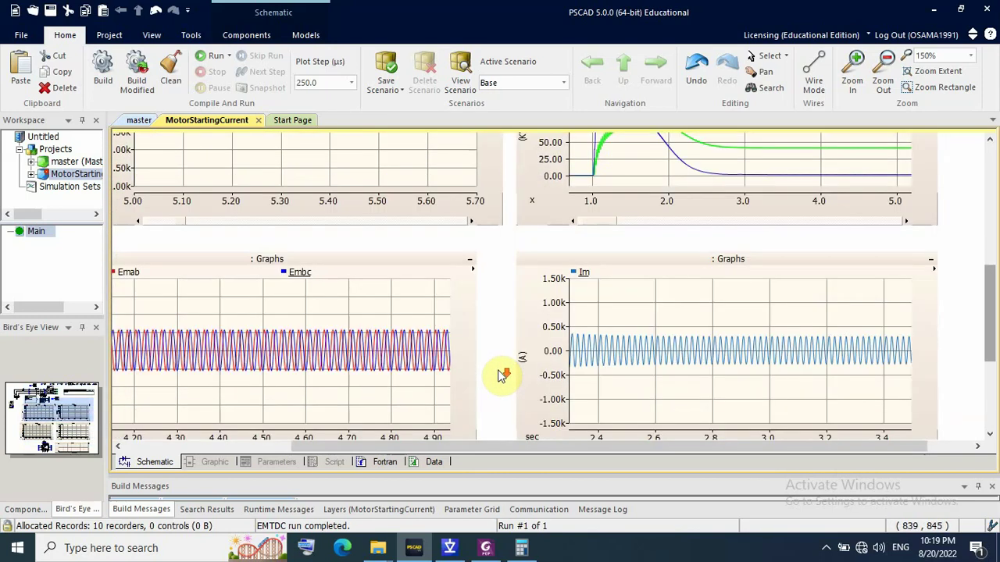
scroll(492, 388, down, 1)
drag(487, 450, 361, 446)
drag(318, 380, 417, 383)
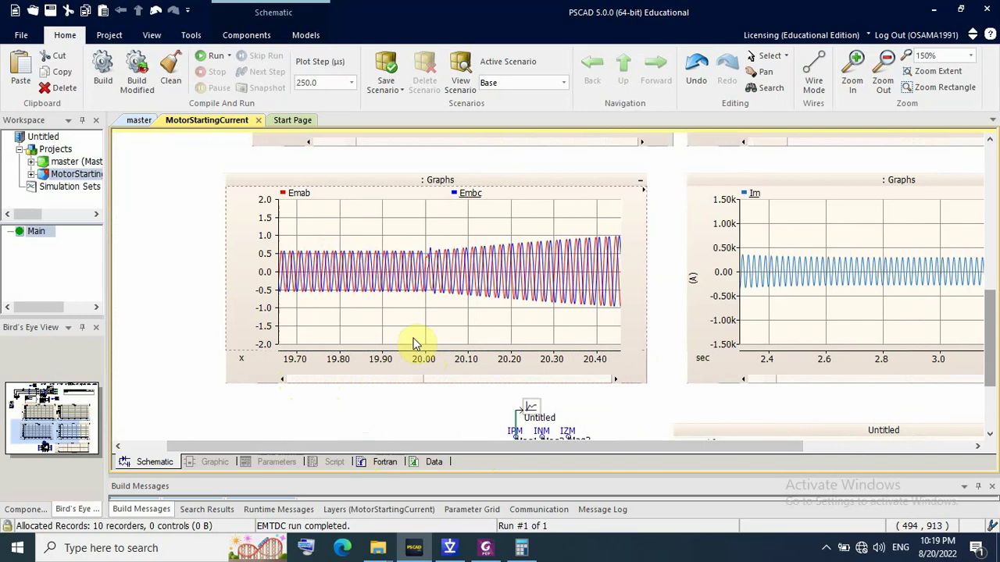
Pan the Emab/Embc graph to 20.10–20.80 s, where the voltage amplitude reaches about 1.0
click(338, 268)
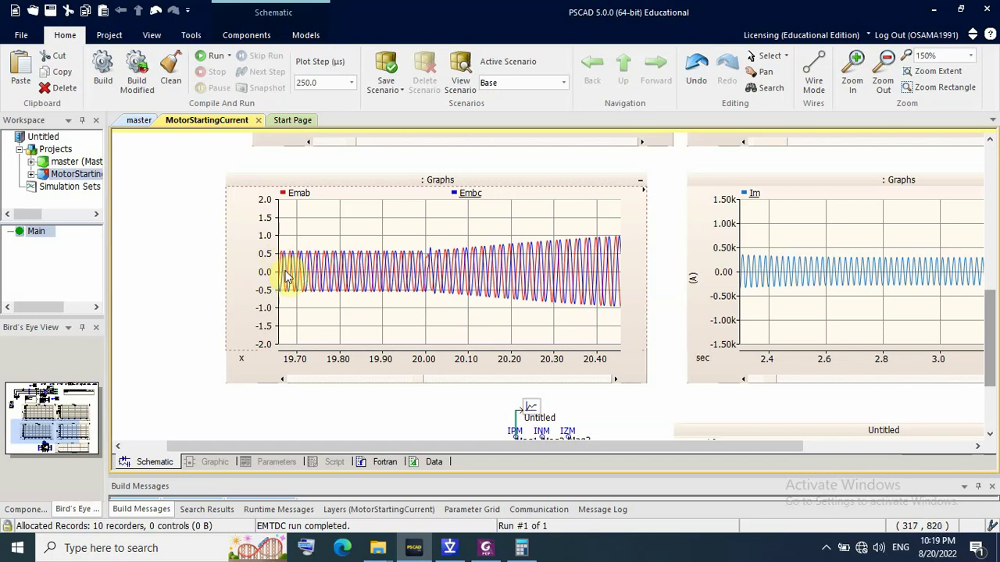
scroll(418, 384, down, 5)
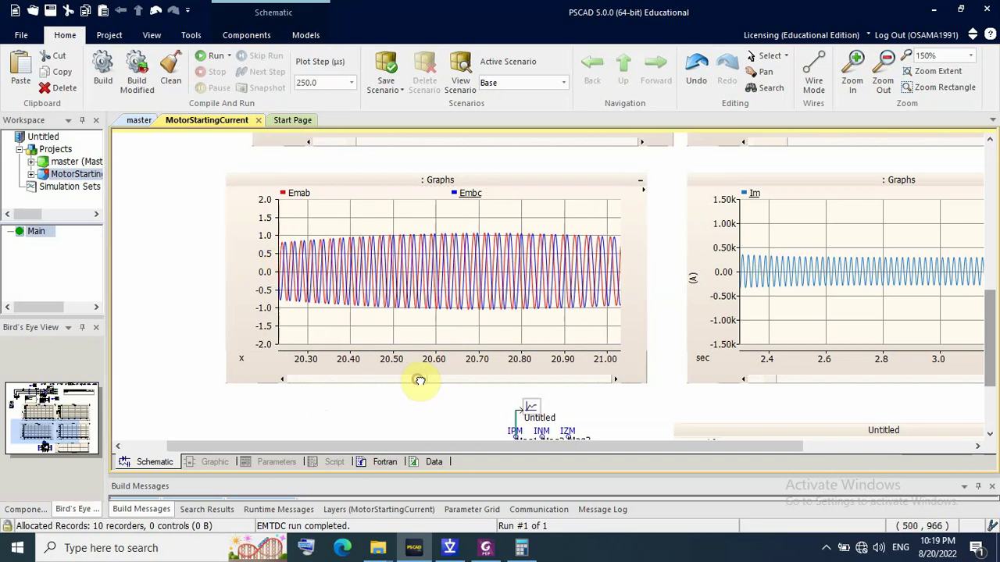
scroll(418, 385, up, 2)
click(419, 379)
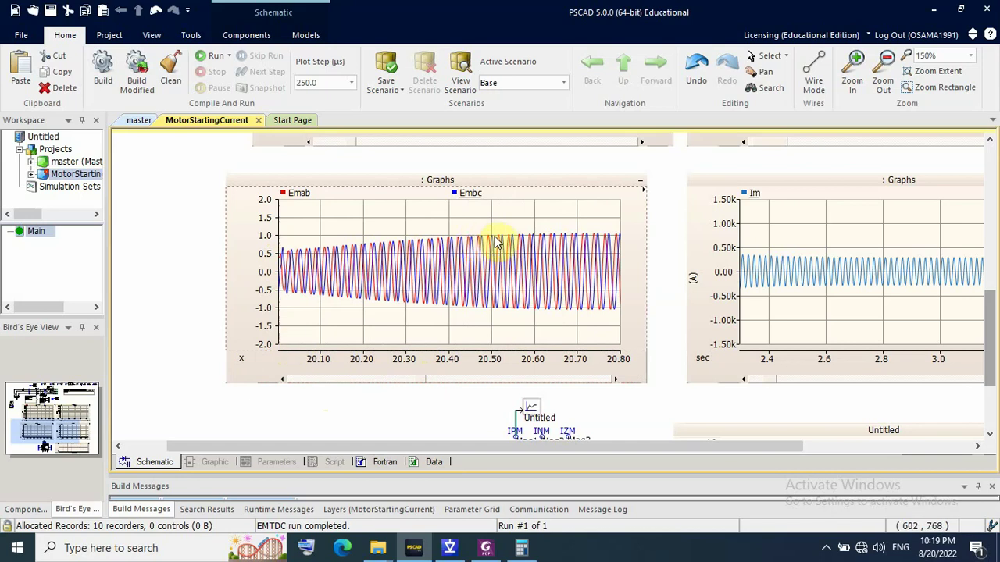
mouse_move(493, 245)
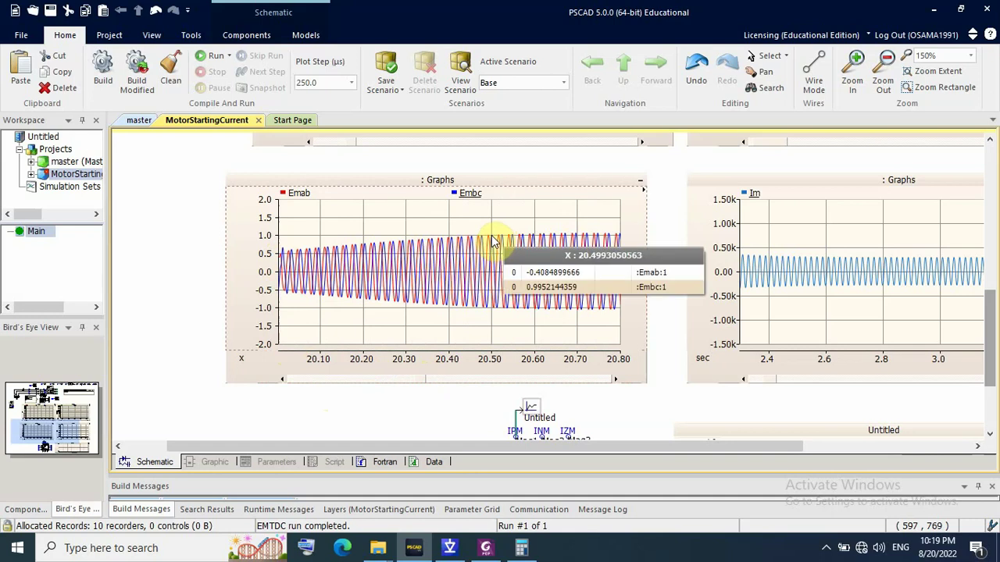
Compute 1000 ÷ 1.414 (≈707.21) in Windows Calculator, then minimize it
click(522, 550)
click(221, 224)
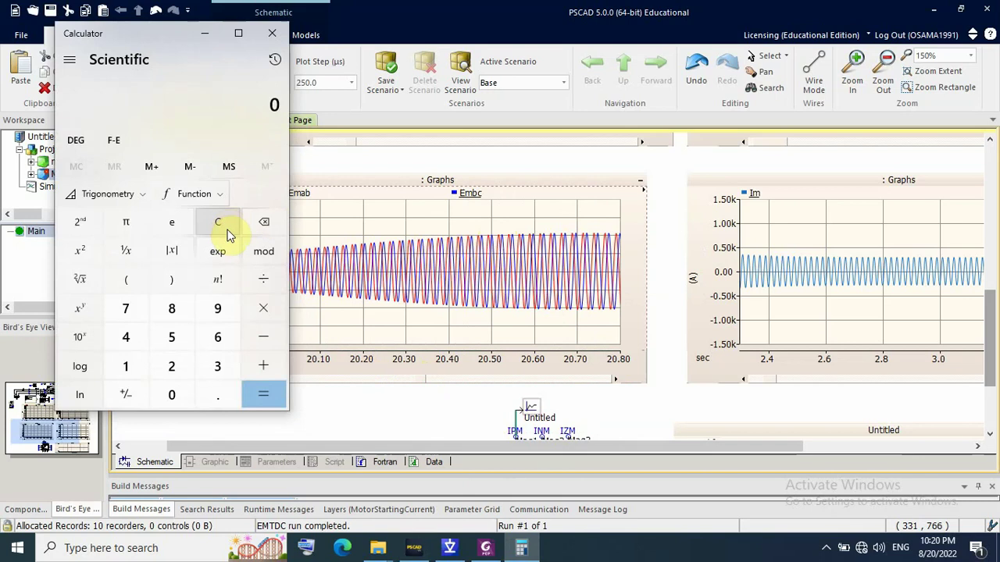
text(1000)
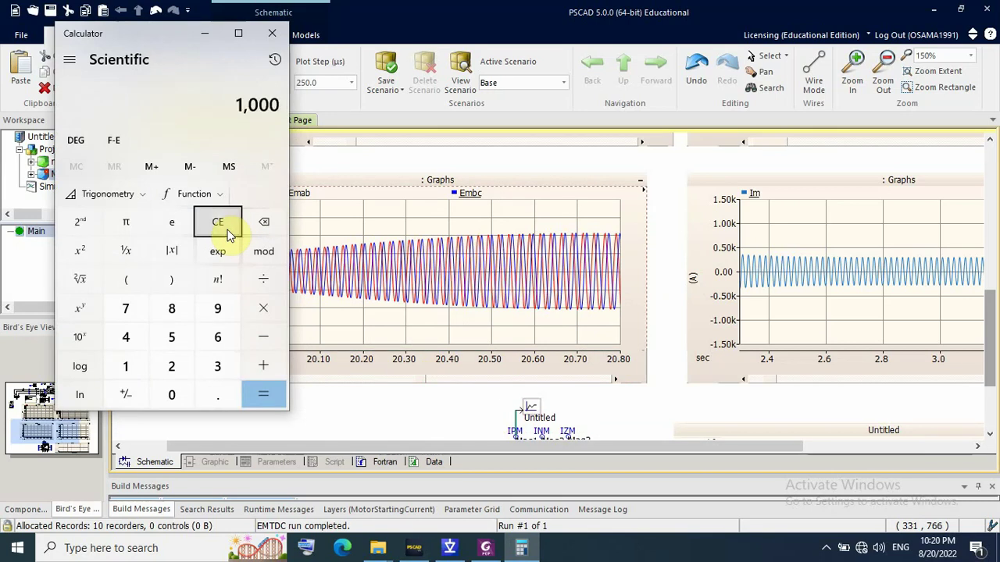
text(/1.4)
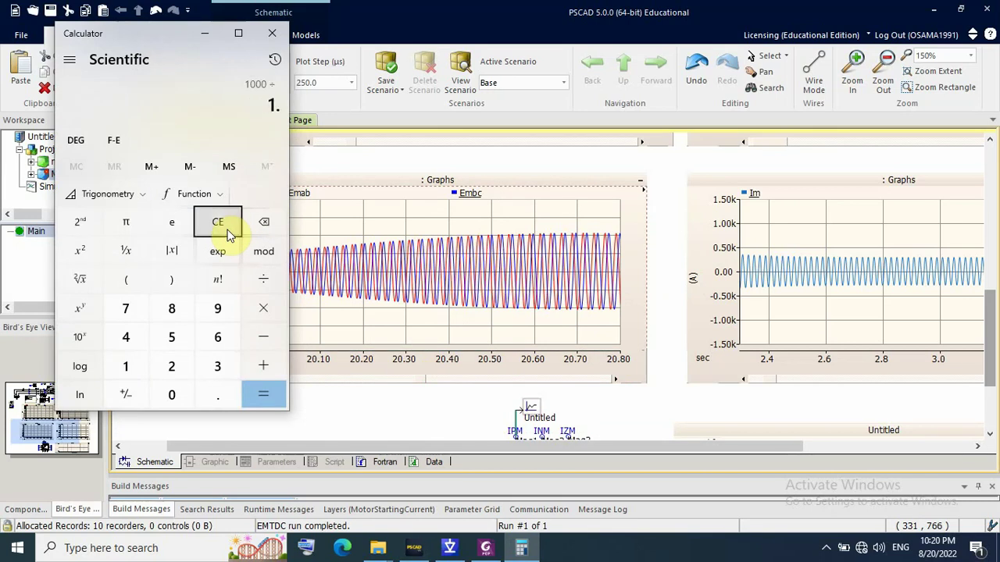
text(14)
key(Return)
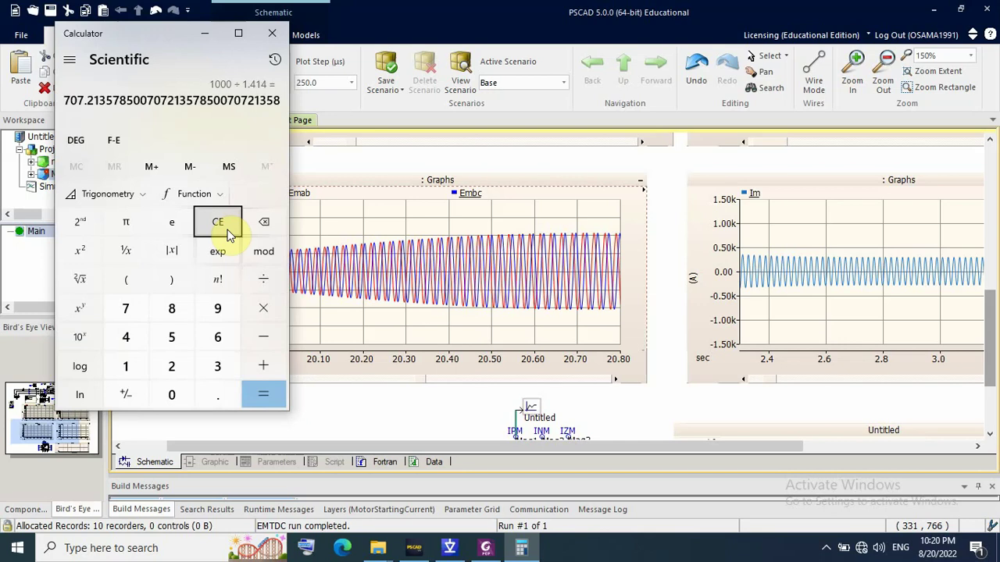
click(202, 36)
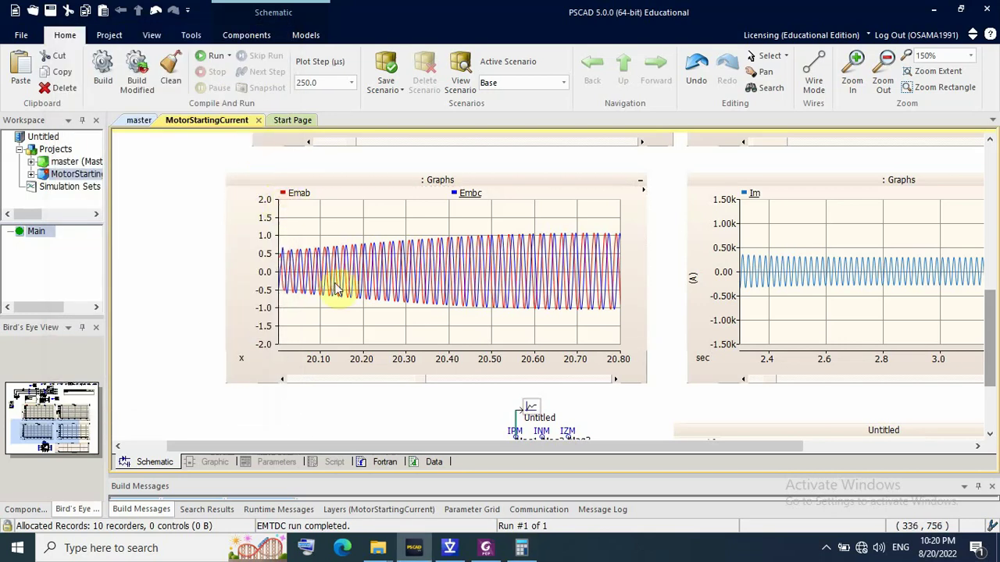
Read the Emab and Embc values near 20.6 s on the voltage graph
drag(417, 379, 422, 382)
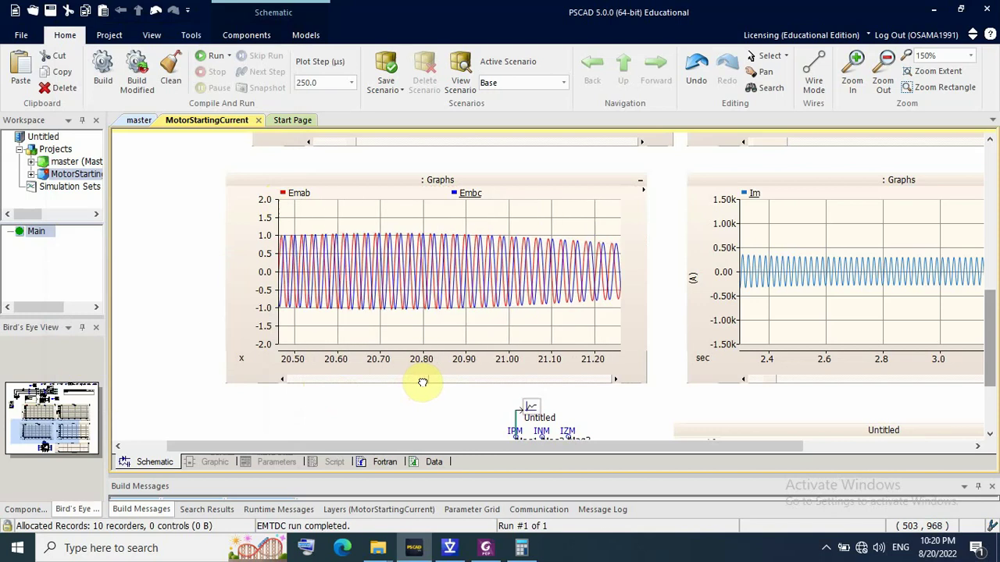
drag(422, 382, 419, 383)
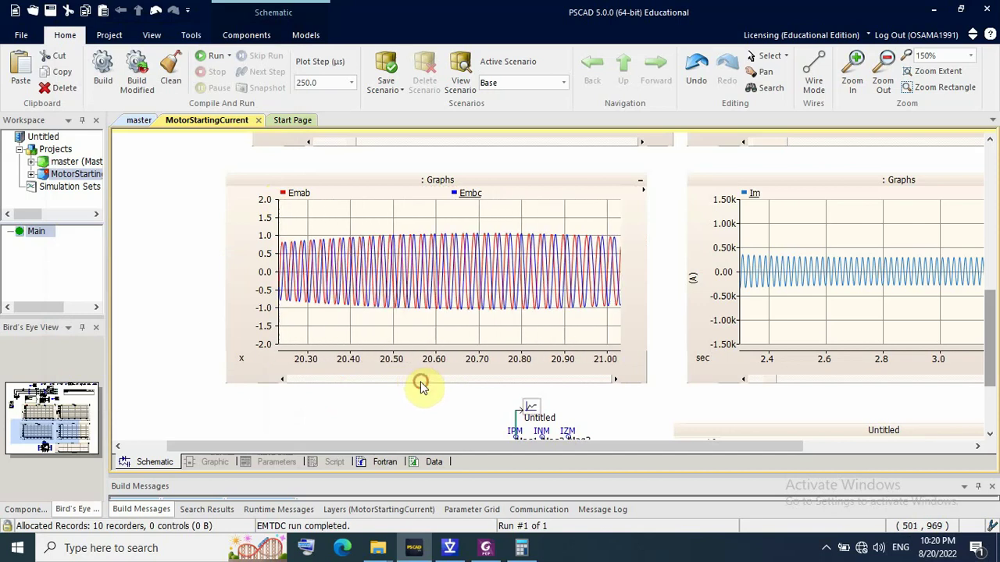
click(436, 241)
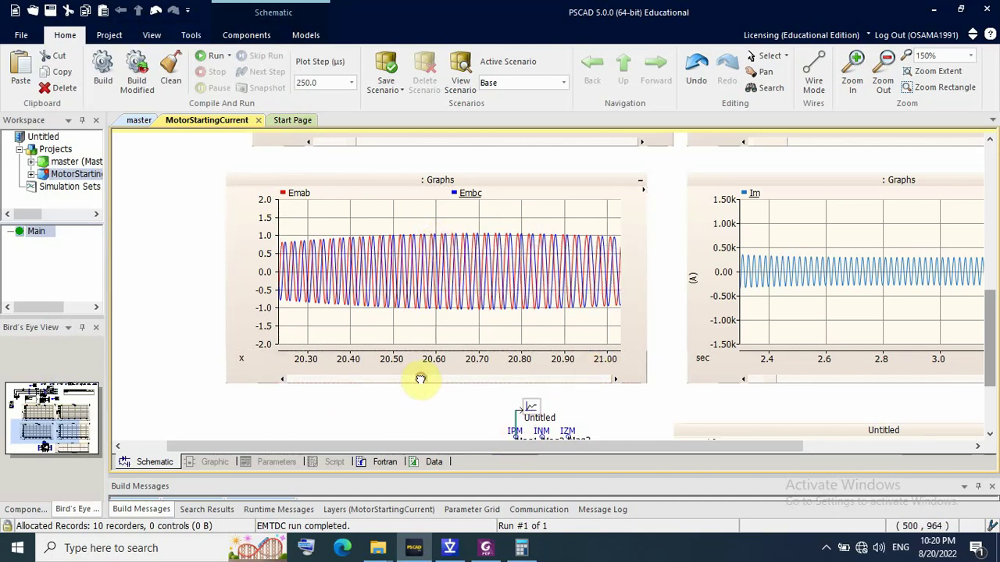
Pan the Emab/Embc graph to 22.80–23.50 s, where the voltage has decayed to zero
drag(420, 380, 424, 297)
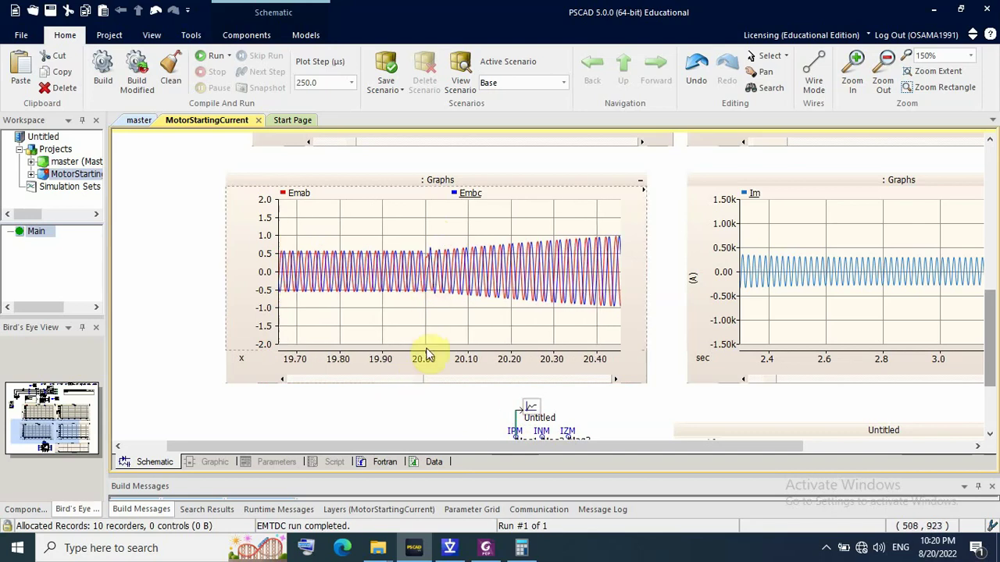
drag(417, 376, 430, 376)
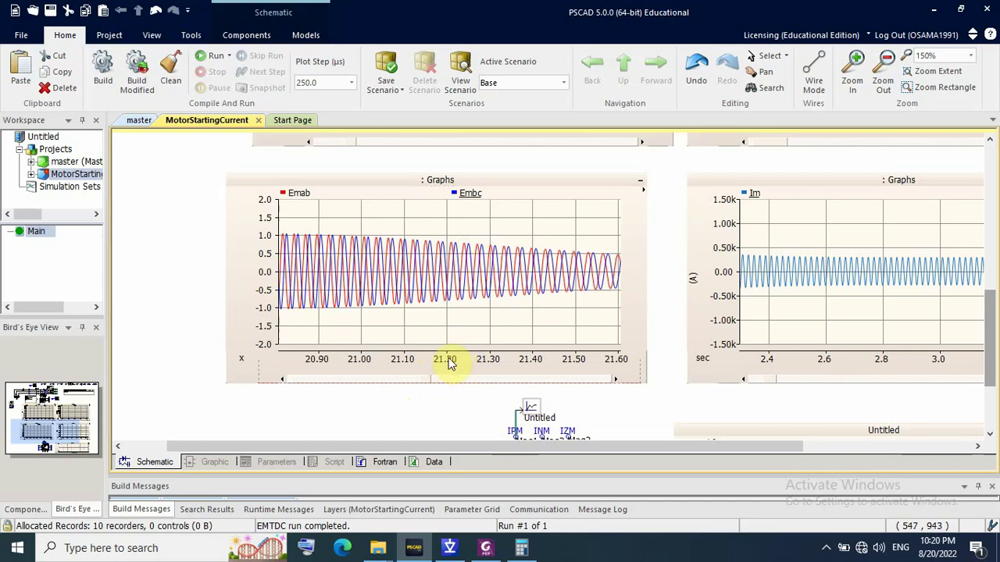
click(451, 272)
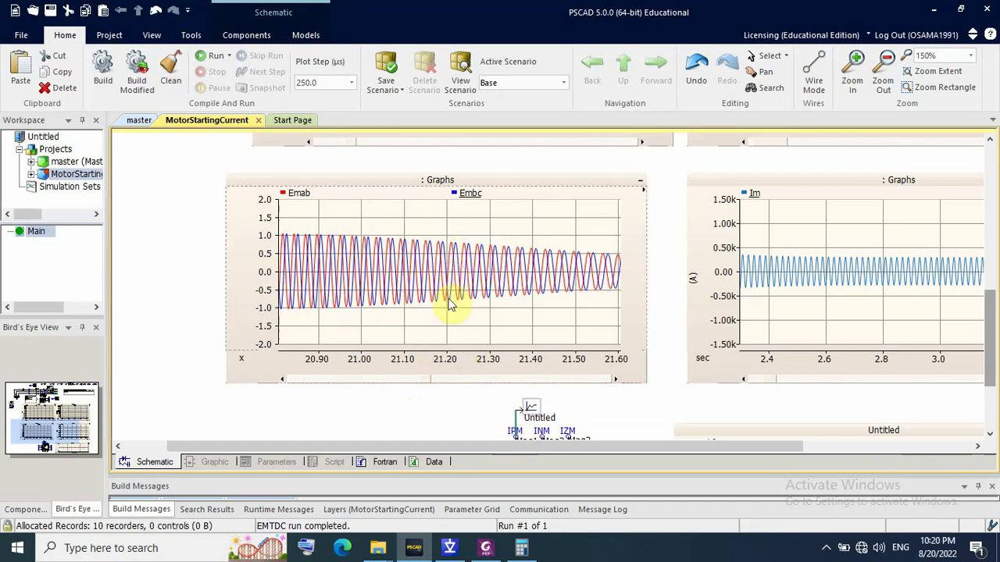
mouse_move(429, 380)
mouse_down()
mouse_move(415, 379)
mouse_move(438, 380)
mouse_up()
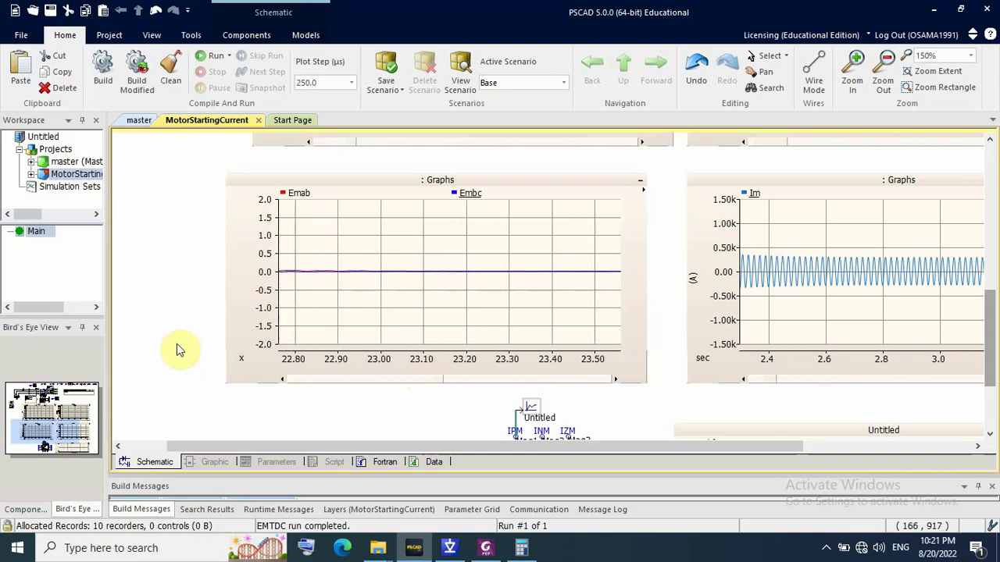
Open the properties of the 200000.0 ohm discharge resistor across the capacitor bank
scroll(188, 331, up, 3)
scroll(187, 331, up, 5)
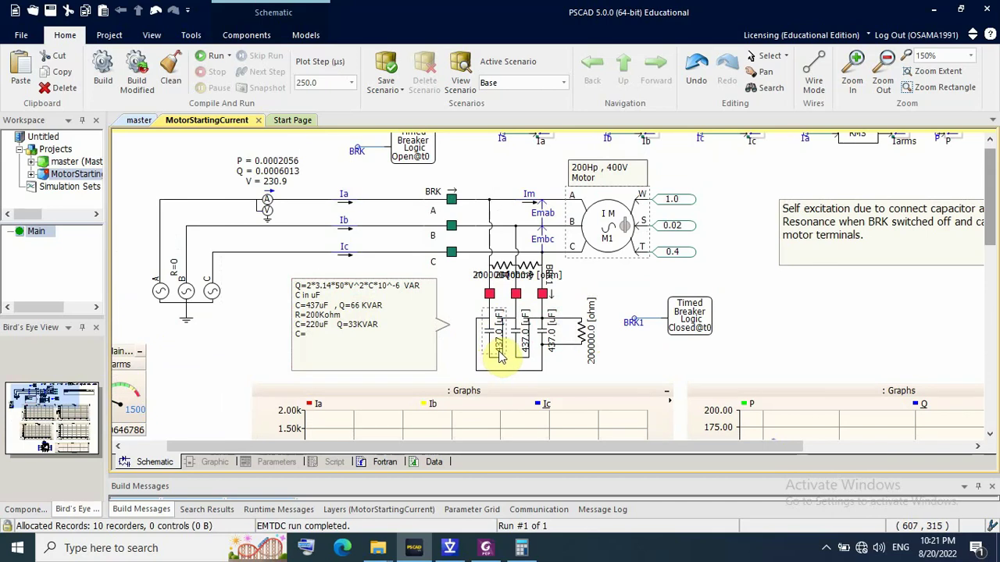
click(356, 316)
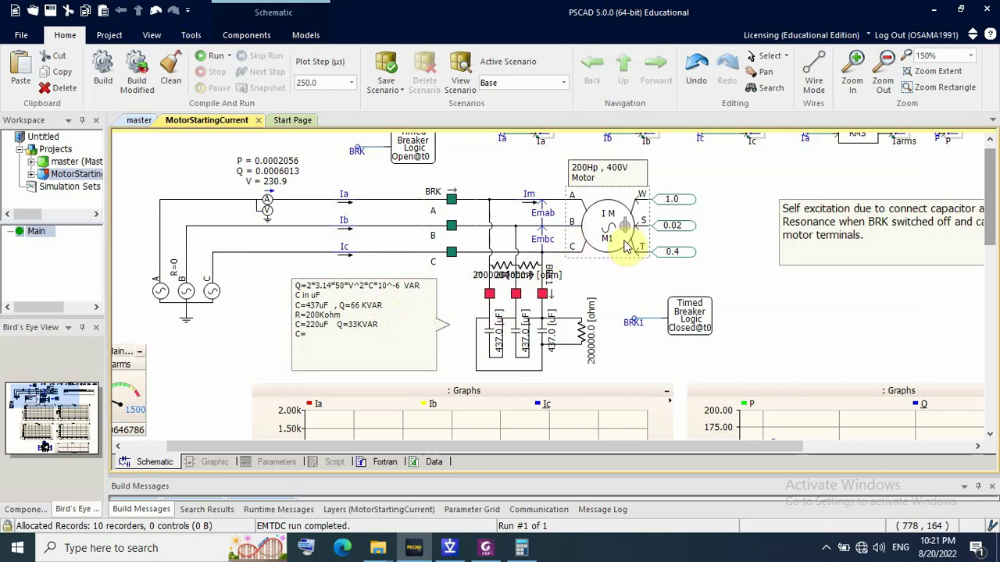
double_click(585, 332)
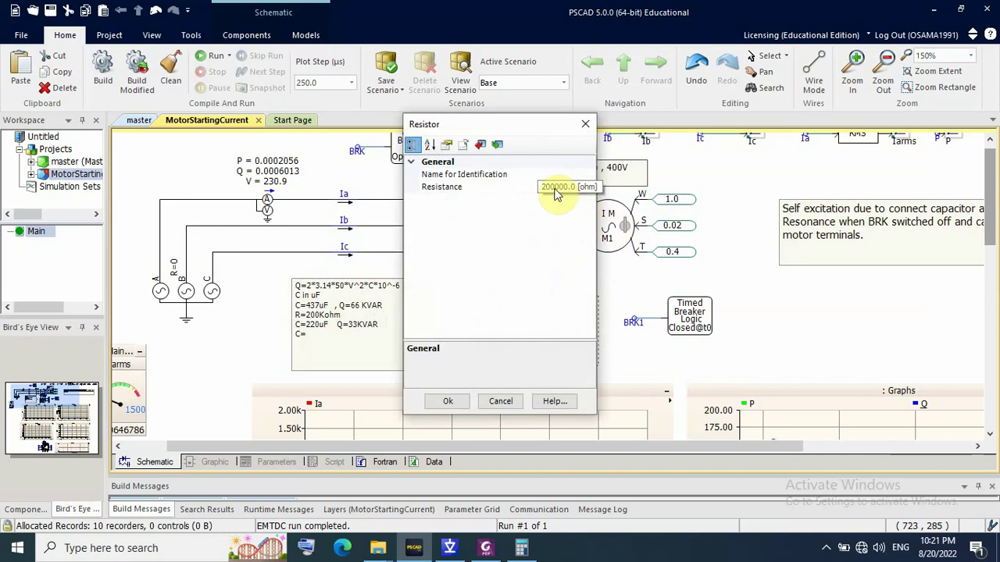
Close the resistor dialog and show the PDF's IEC 831 75 V discharge rule and resistor formula
click(585, 123)
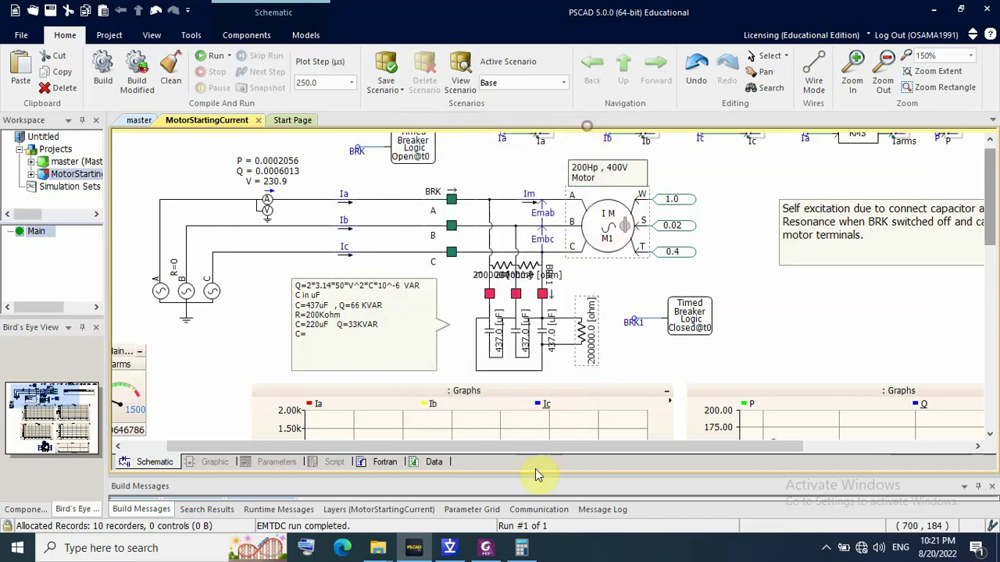
click(487, 547)
scroll(505, 270, up, 10)
scroll(505, 270, down, 15)
scroll(504, 312, down, 2)
scroll(558, 330, up, 2)
scroll(556, 357, down, 3)
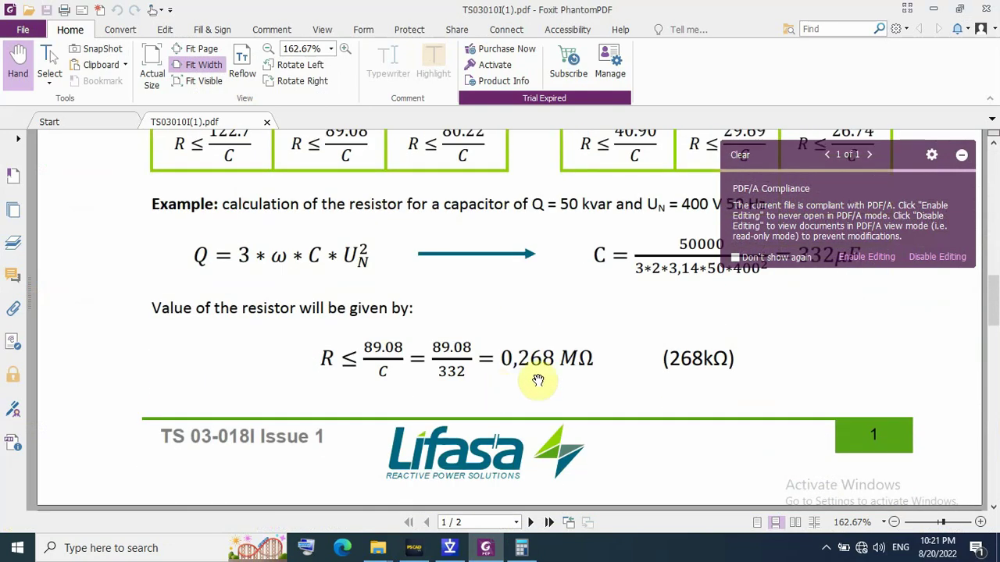
scroll(500, 336, up, 10)
scroll(352, 290, up, 1)
scroll(346, 293, down, 1)
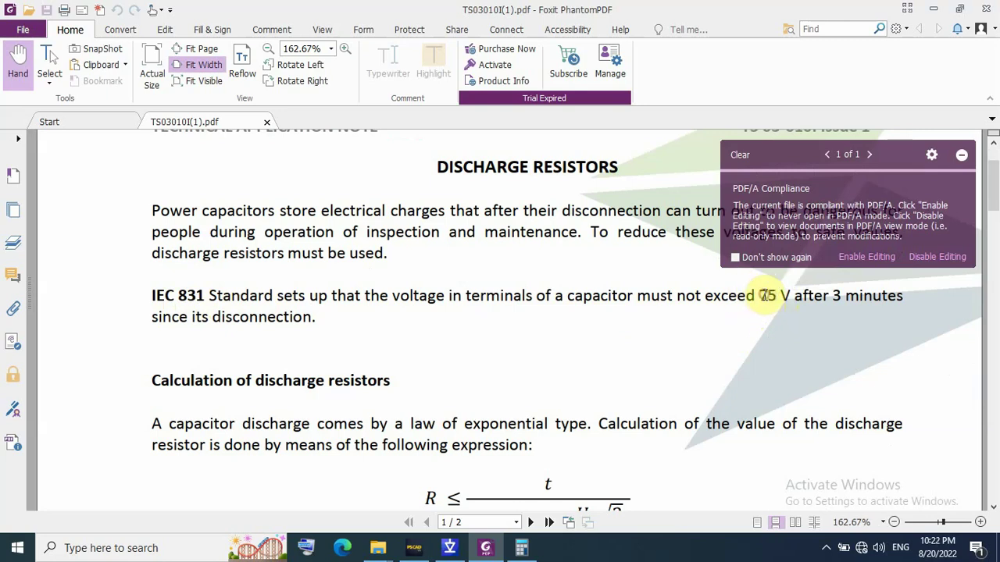
click(781, 299)
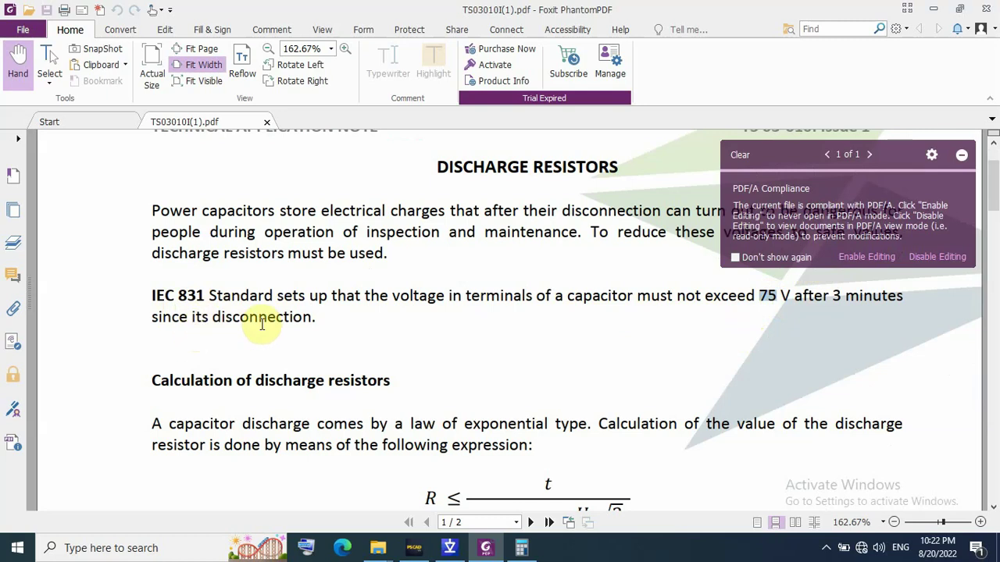
scroll(328, 444, down, 15)
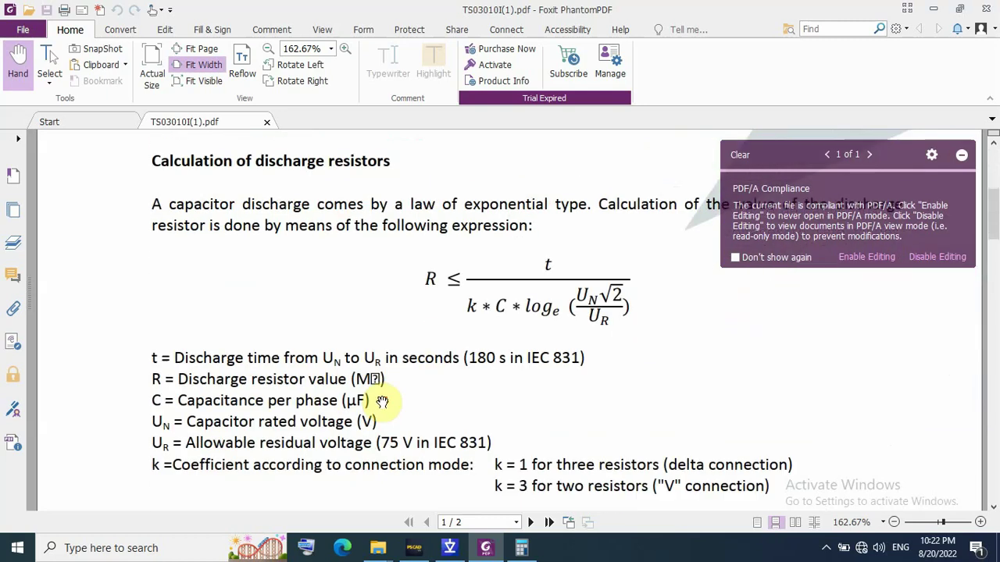
Highlight the 400 V rated voltage in the 268 kΩ worked example
scroll(503, 402, up, 1)
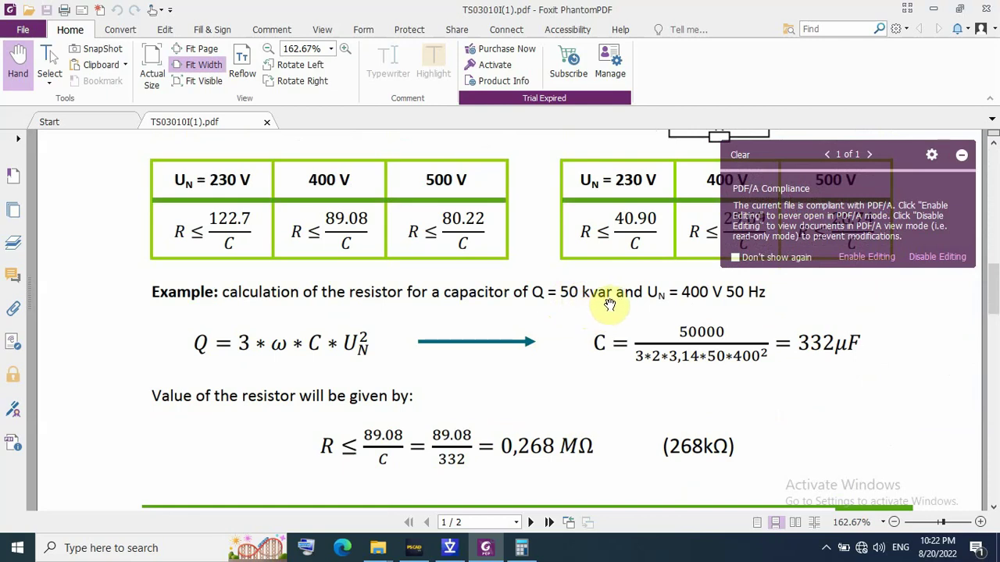
drag(681, 292, 727, 292)
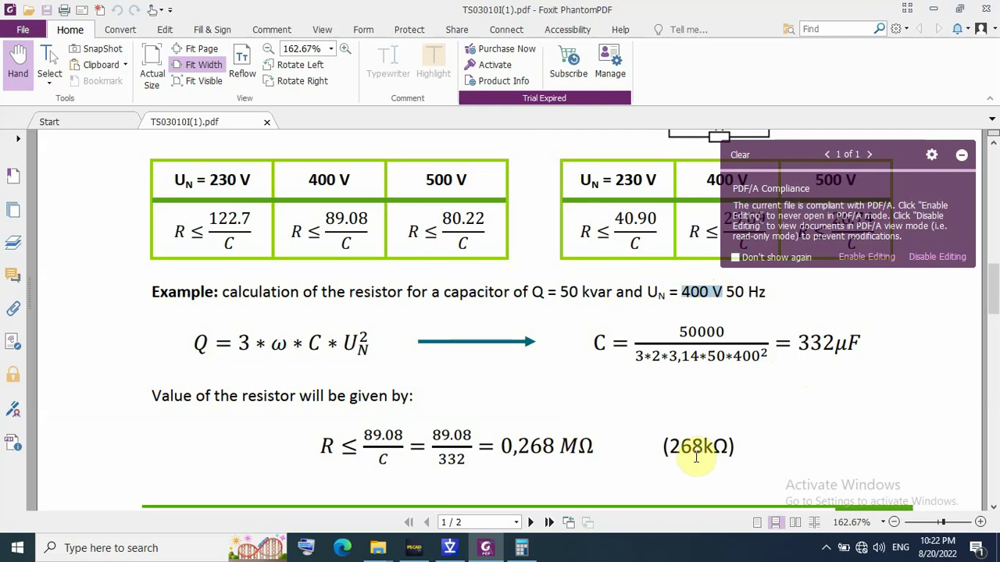
scroll(693, 458, down, 5)
scroll(490, 388, up, 5)
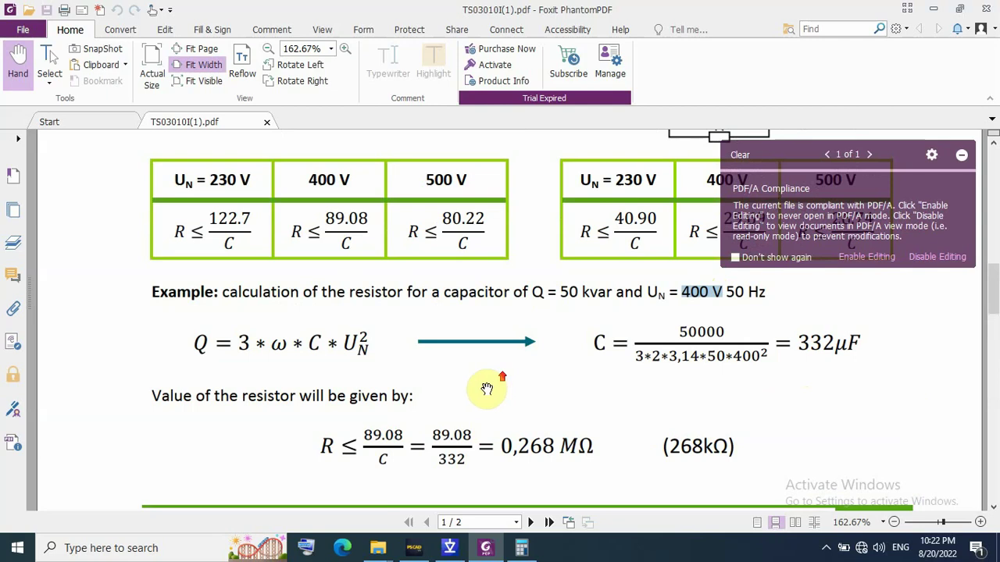
scroll(444, 388, up, 1)
scroll(445, 388, down, 15)
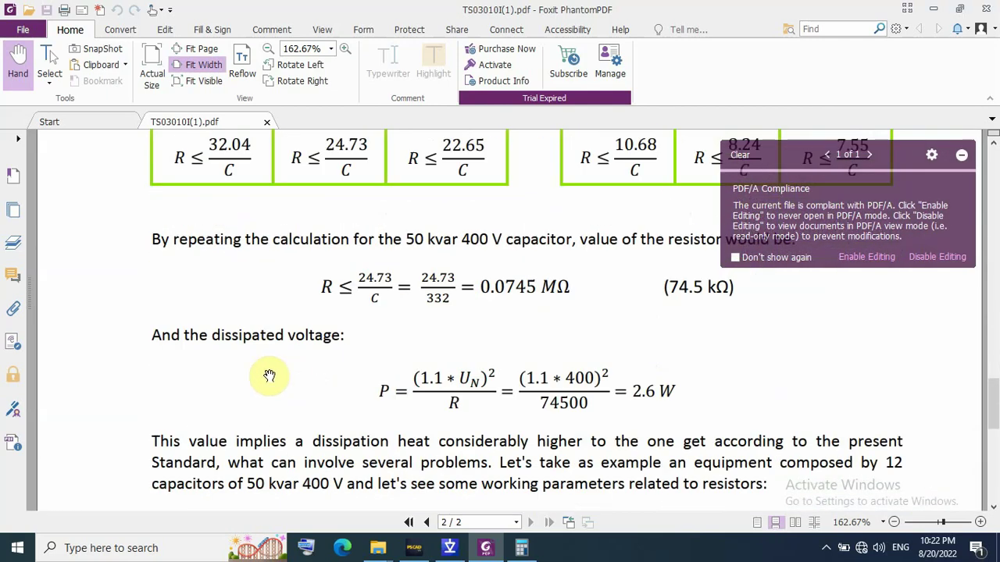
scroll(257, 373, up, 7)
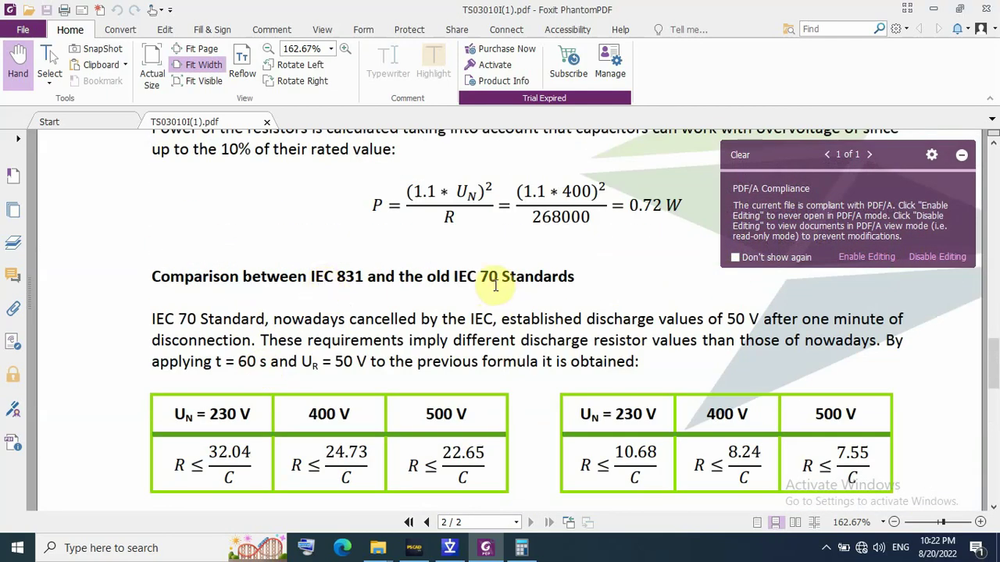
Highlight 60 s and 50 V in the IEC 70 comparison giving 74.5 kΩ
double_click(246, 361)
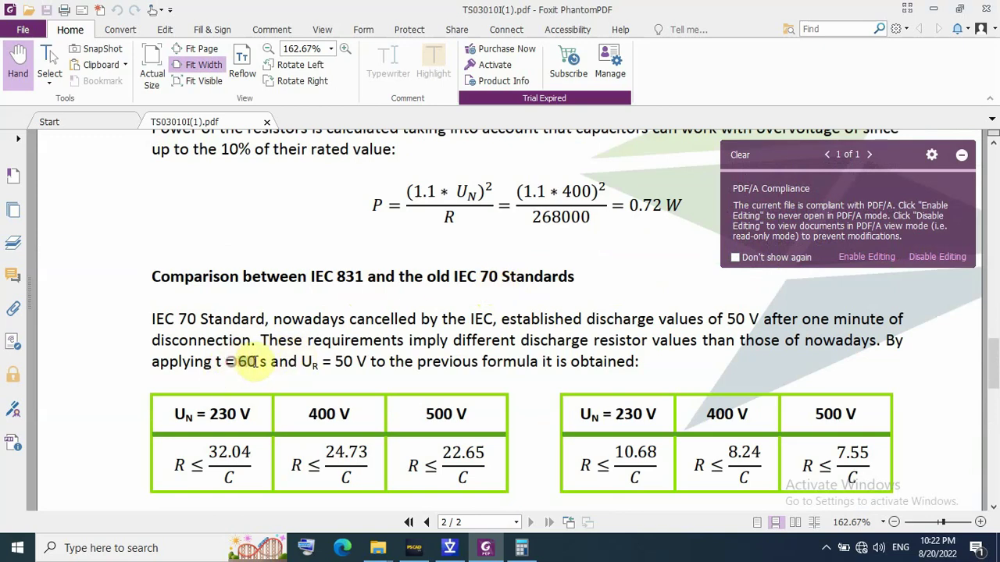
double_click(344, 362)
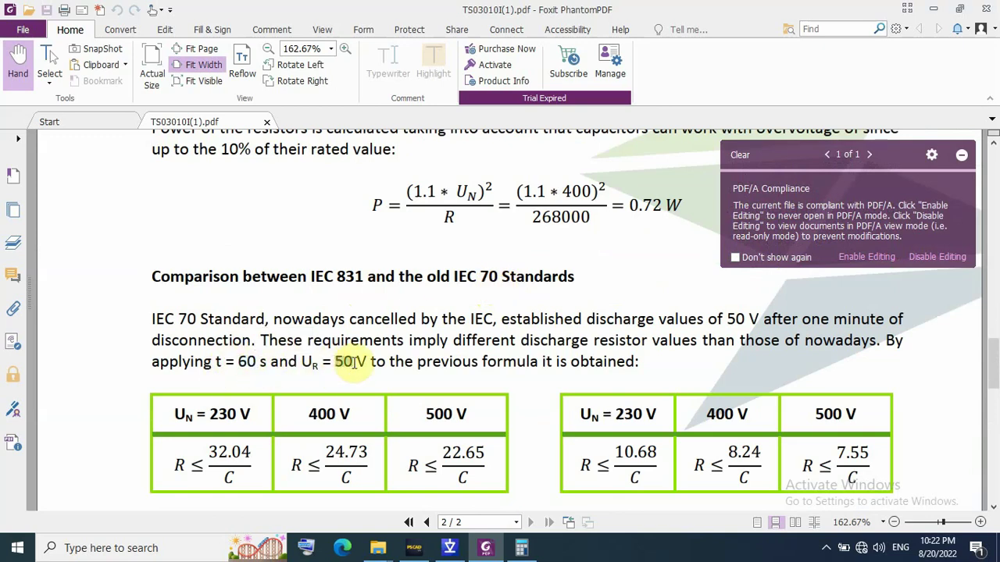
scroll(494, 412, down, 1)
scroll(495, 411, down, 10)
scroll(494, 412, up, 5)
scroll(492, 410, up, 4)
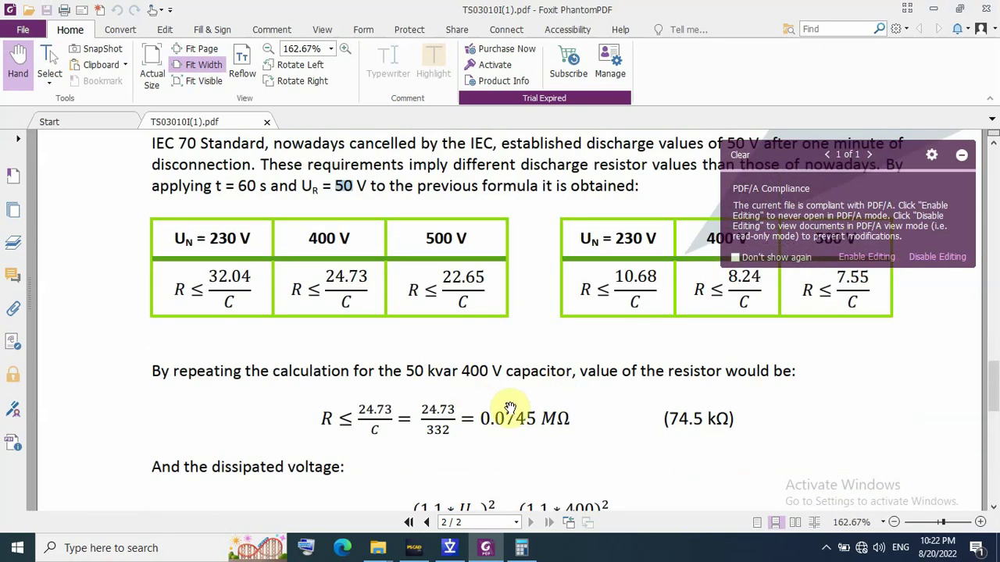
scroll(496, 422, down, 3)
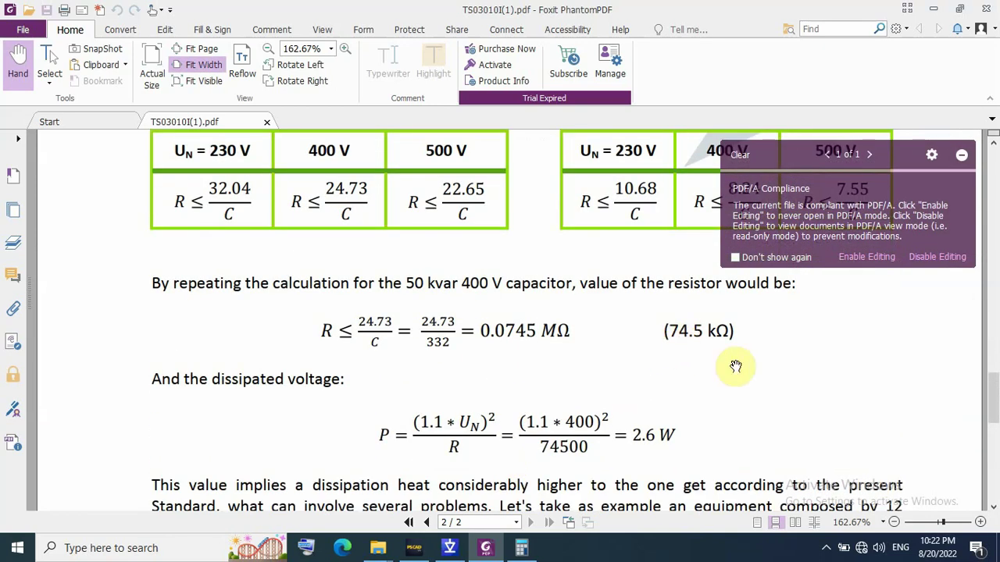
Set BRK1's Time of First Breaker Operation to 20 s and rerun the motor-starting simulation
click(934, 9)
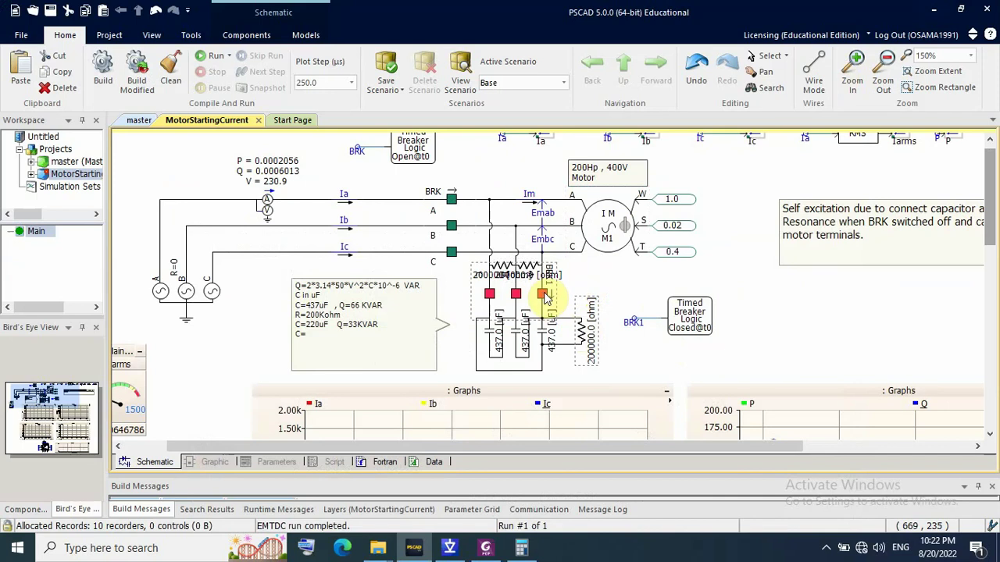
double_click(682, 320)
click(554, 212)
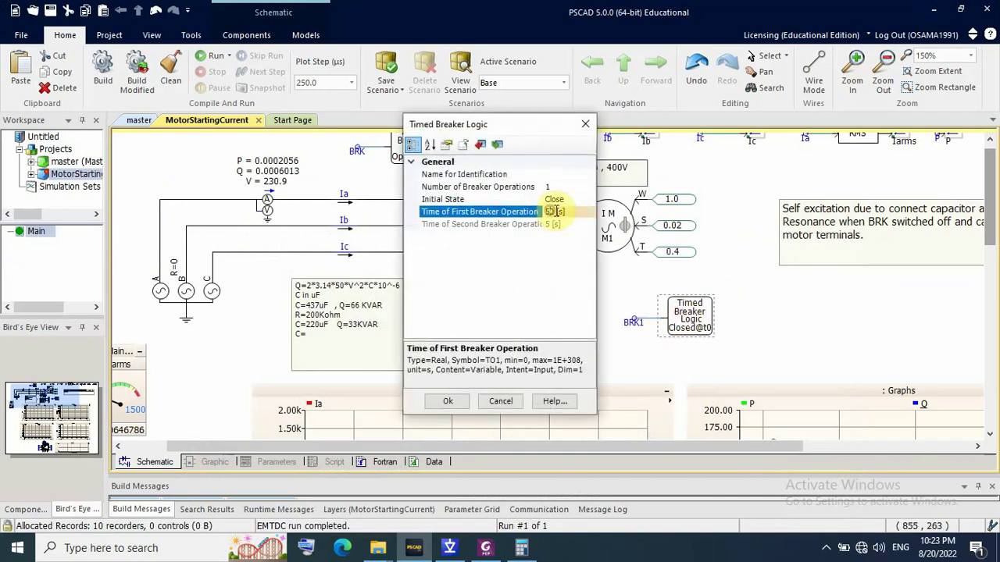
click(554, 212)
text(0.5)
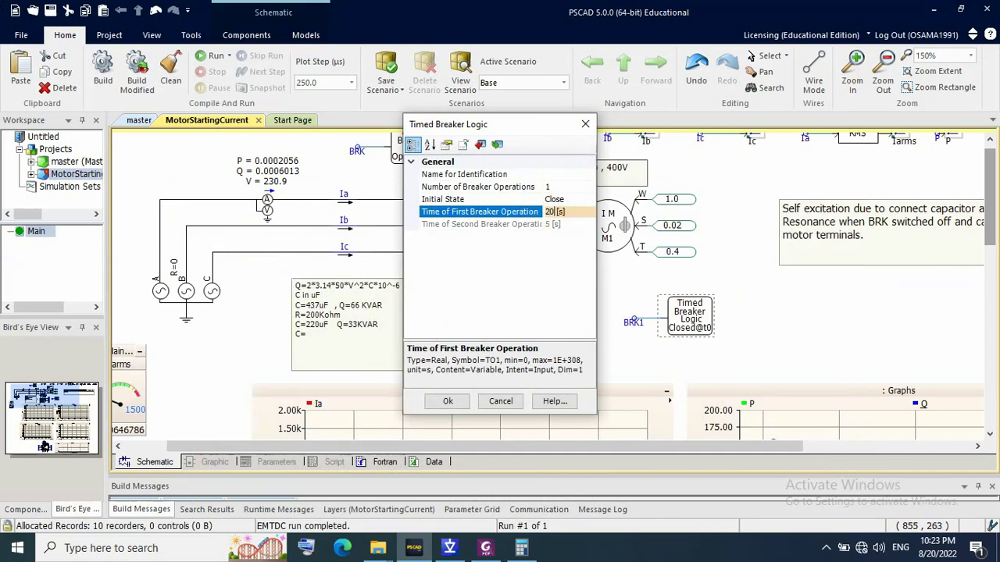
key(Return)
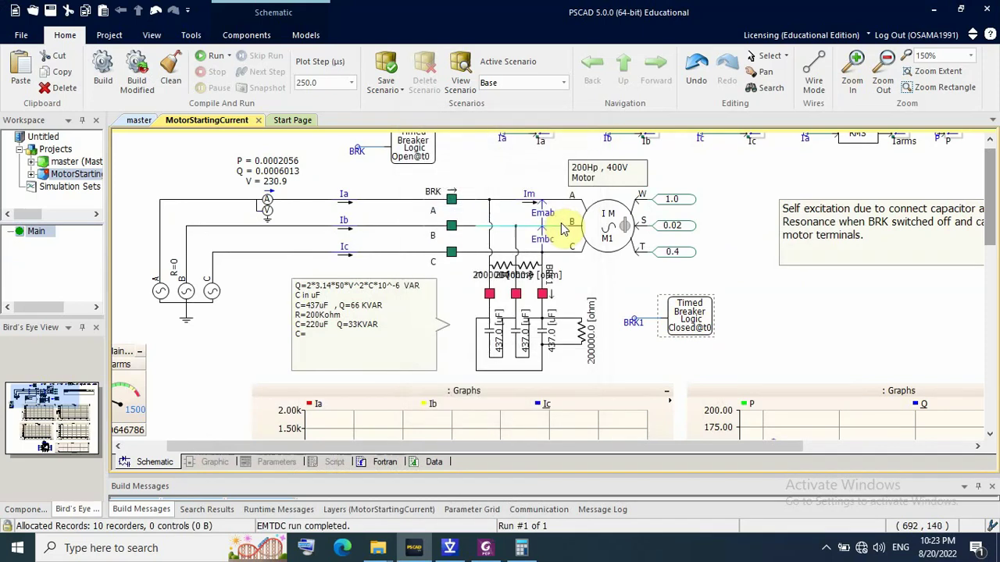
click(205, 56)
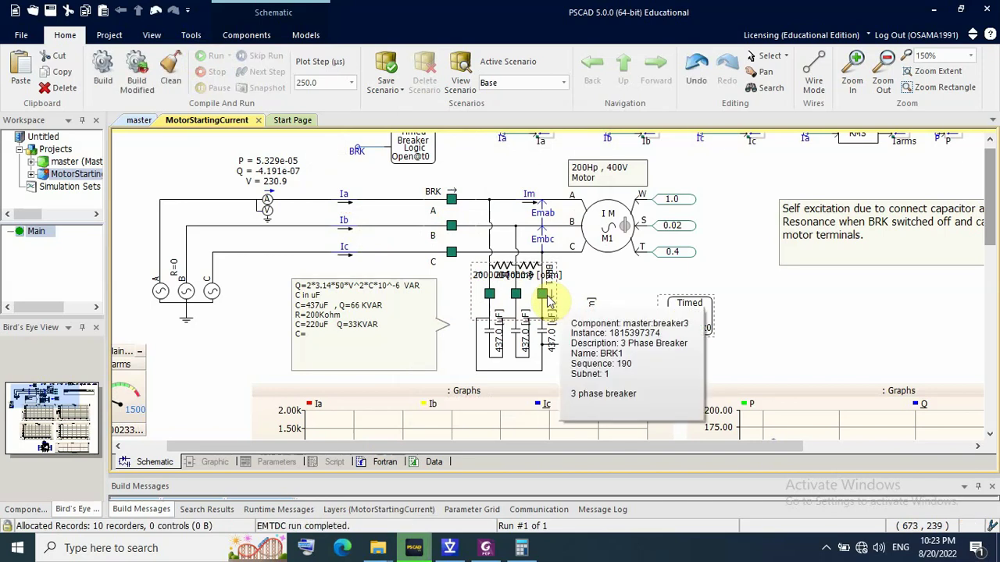
Pan the Emab/Embc graph to about 20 s and read values off the decaying voltage
scroll(551, 302, down, 6)
scroll(582, 320, down, 3)
scroll(640, 327, up, 2)
scroll(647, 324, down, 2)
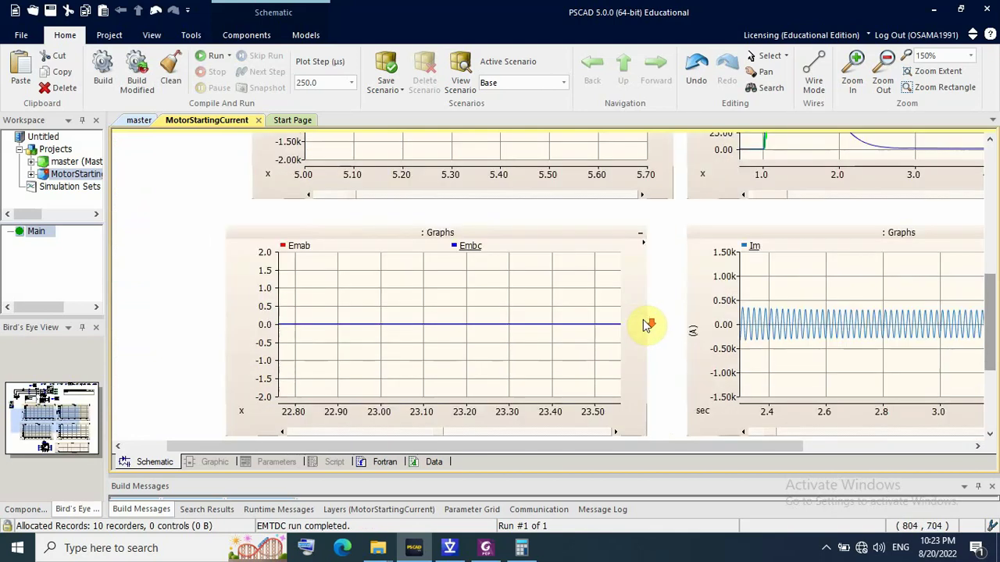
scroll(645, 324, down, 2)
drag(440, 353, 418, 353)
click(346, 293)
click(328, 244)
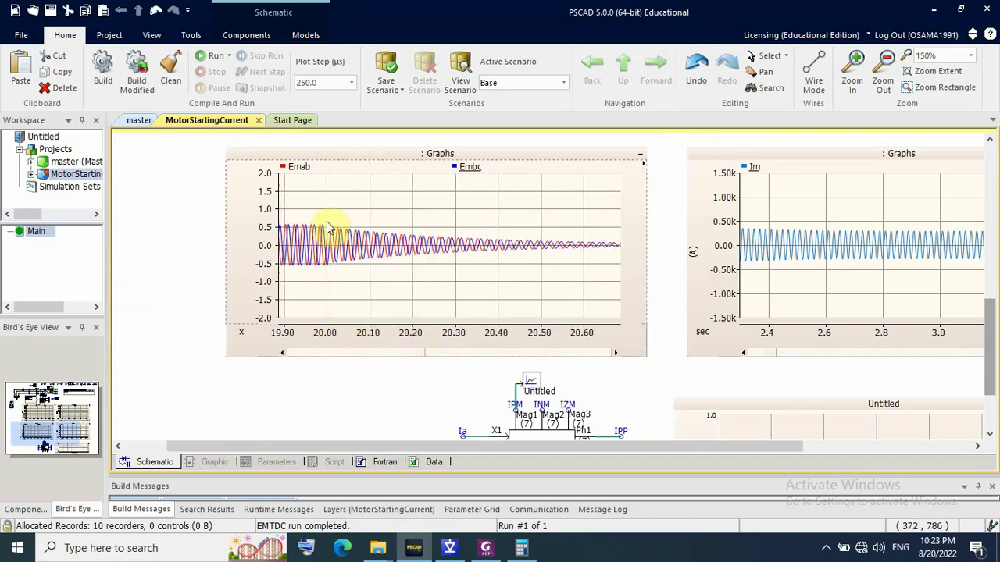
click(430, 256)
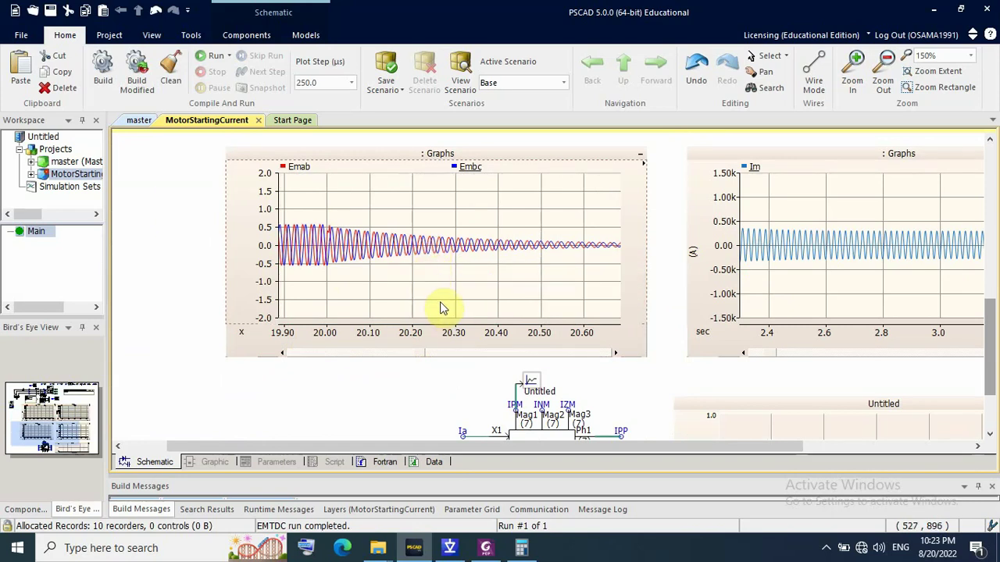
Pan the Im graph to 20 s showing the motor current dropping to zero, then return to the schematic
drag(435, 447, 566, 467)
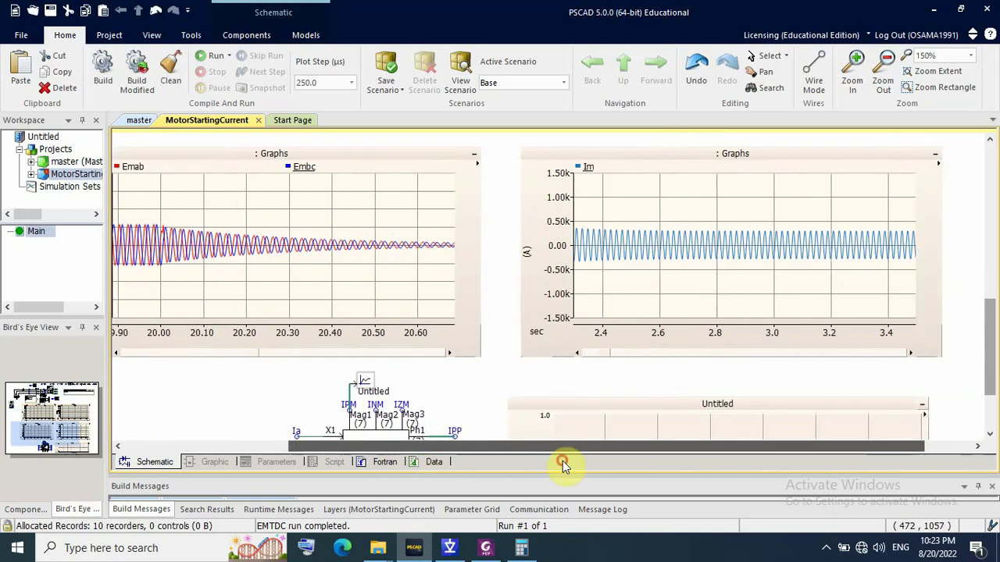
mouse_move(602, 352)
mouse_down()
mouse_move(734, 358)
mouse_move(712, 355)
mouse_up()
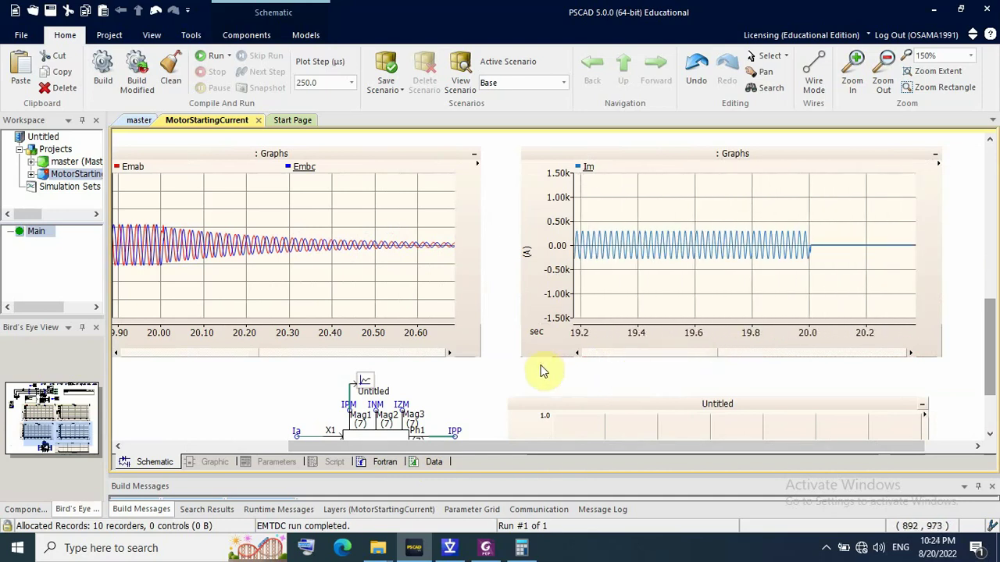
scroll(511, 351, up, 6)
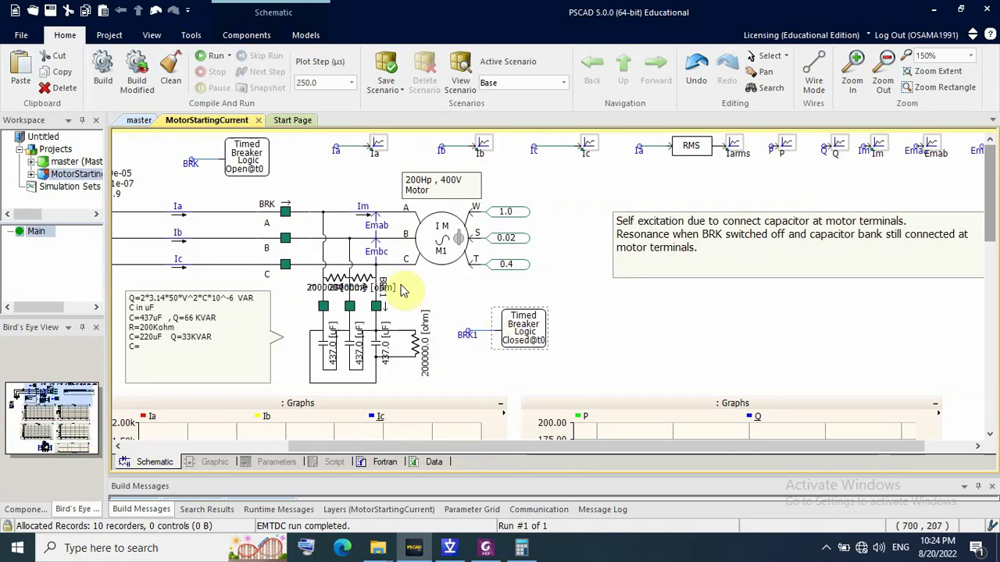
Set the BRK1 Timed Breaker Logic's time of first breaker operation to 50 s
double_click(523, 326)
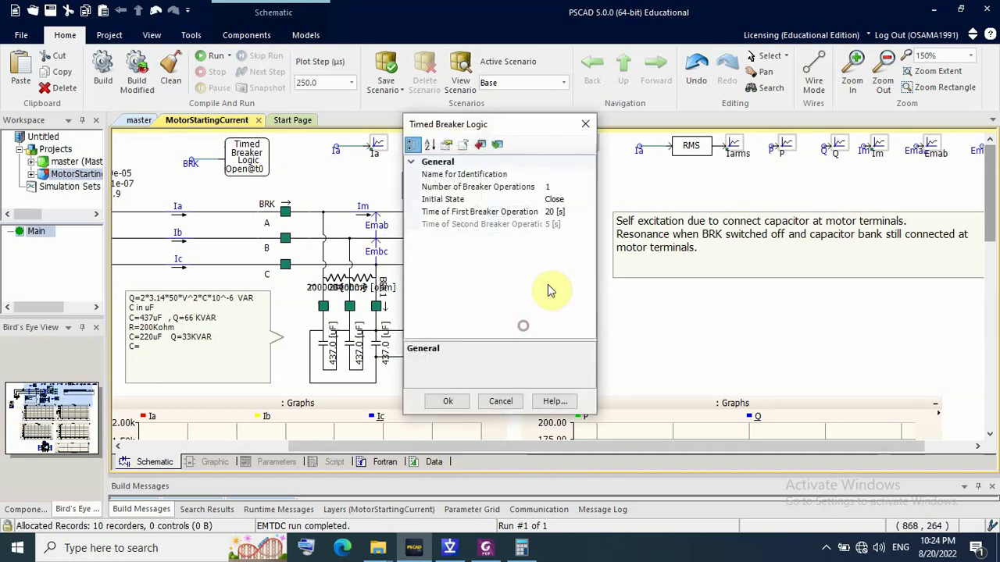
click(551, 210)
click(550, 211)
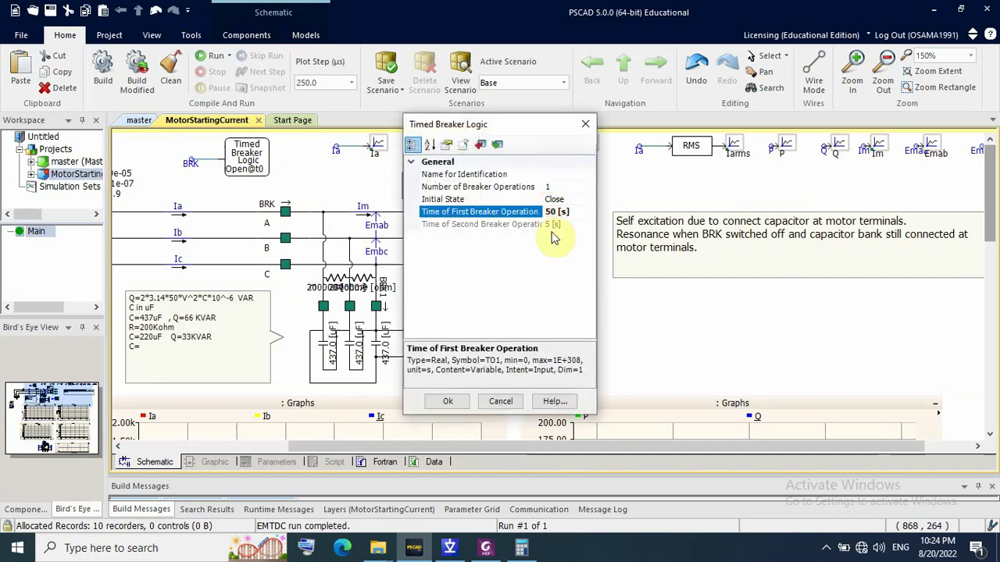
key(Return)
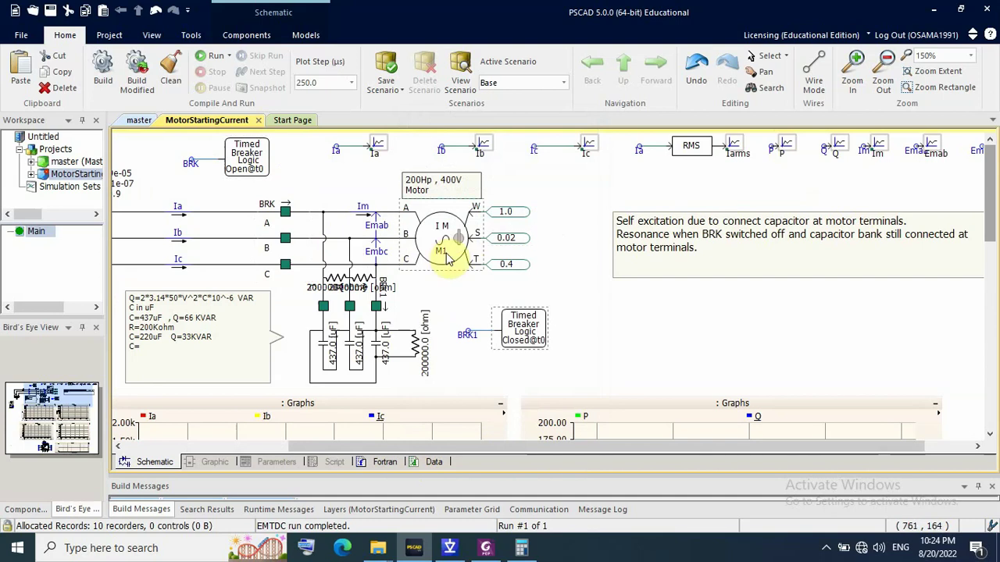